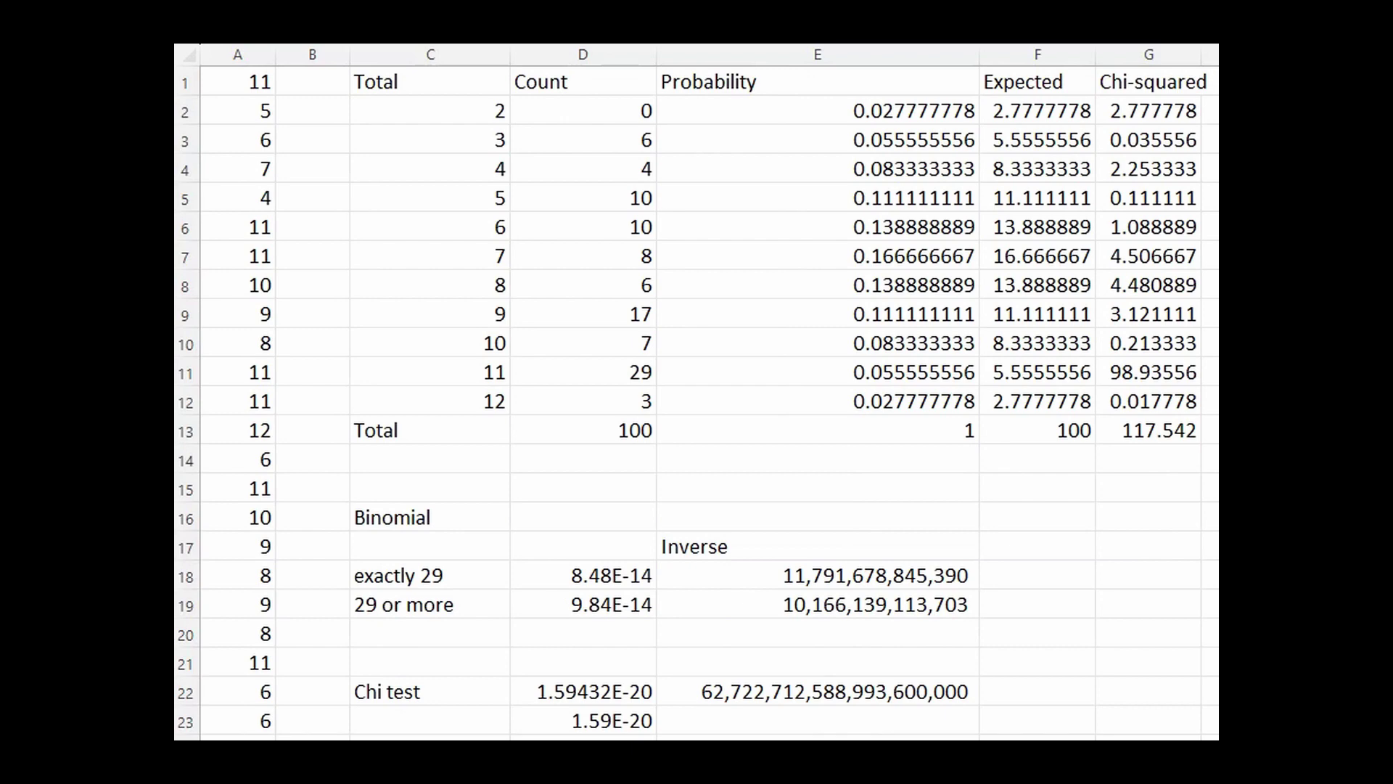
Step: Look through the full list of recorded totals in column A and return to the start of the sheet
{"action": "scroll", "coordinate": [697, 401], "scroll_direction": "down", "scroll_amount": 15}
{"action": "scroll", "coordinate": [696, 401], "scroll_direction": "down", "scroll_amount": 15}
{"action": "scroll", "coordinate": [697, 401], "scroll_direction": "up", "scroll_amount": 7}
{"action": "scroll", "coordinate": [696, 401], "scroll_direction": "up", "scroll_amount": 20}
{"action": "left_click", "coordinate": [582, 720]}
Step: Examine the counts in D2:D12, comparing the count for total 11 with its probability and expected value
{"action": "left_click_drag", "start_coordinate": [582, 111], "coordinate": [583, 401]}
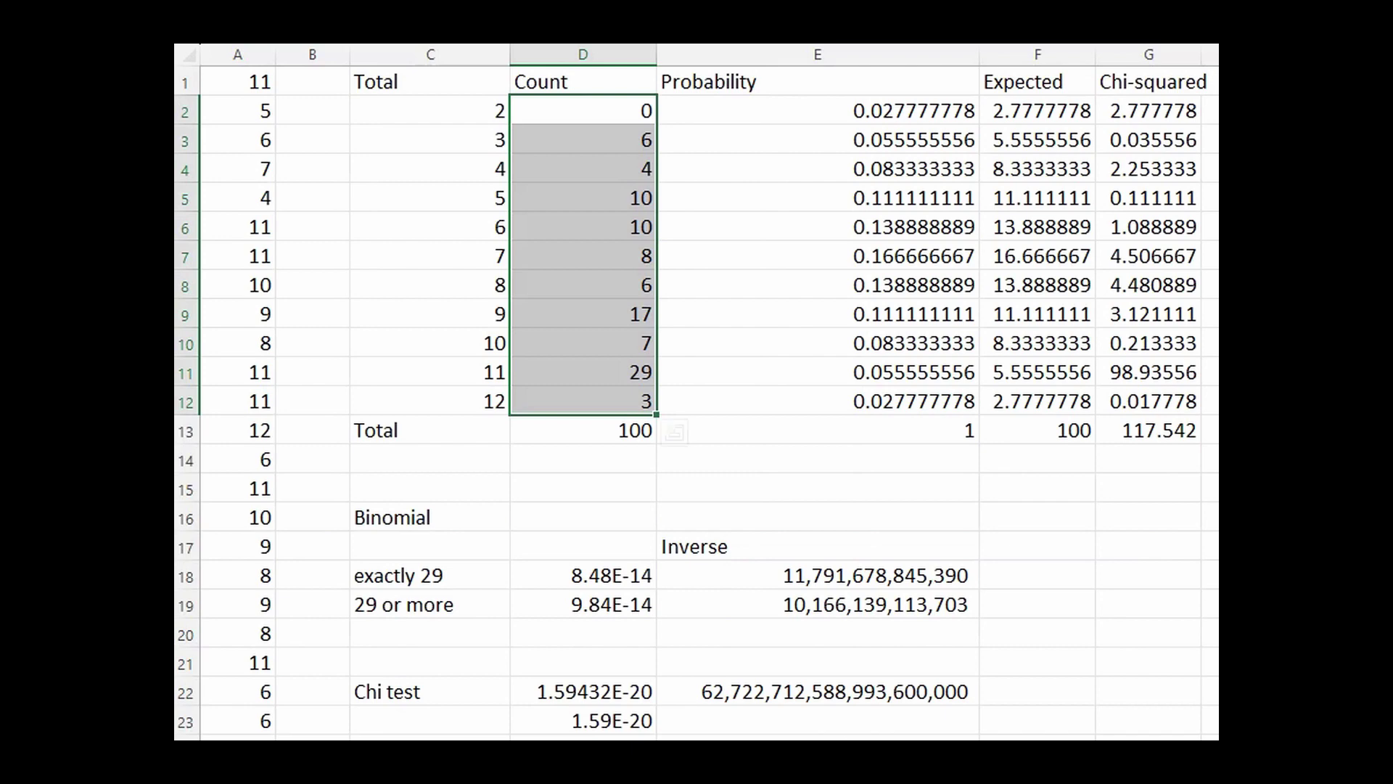
{"action": "left_click", "coordinate": [584, 140]}
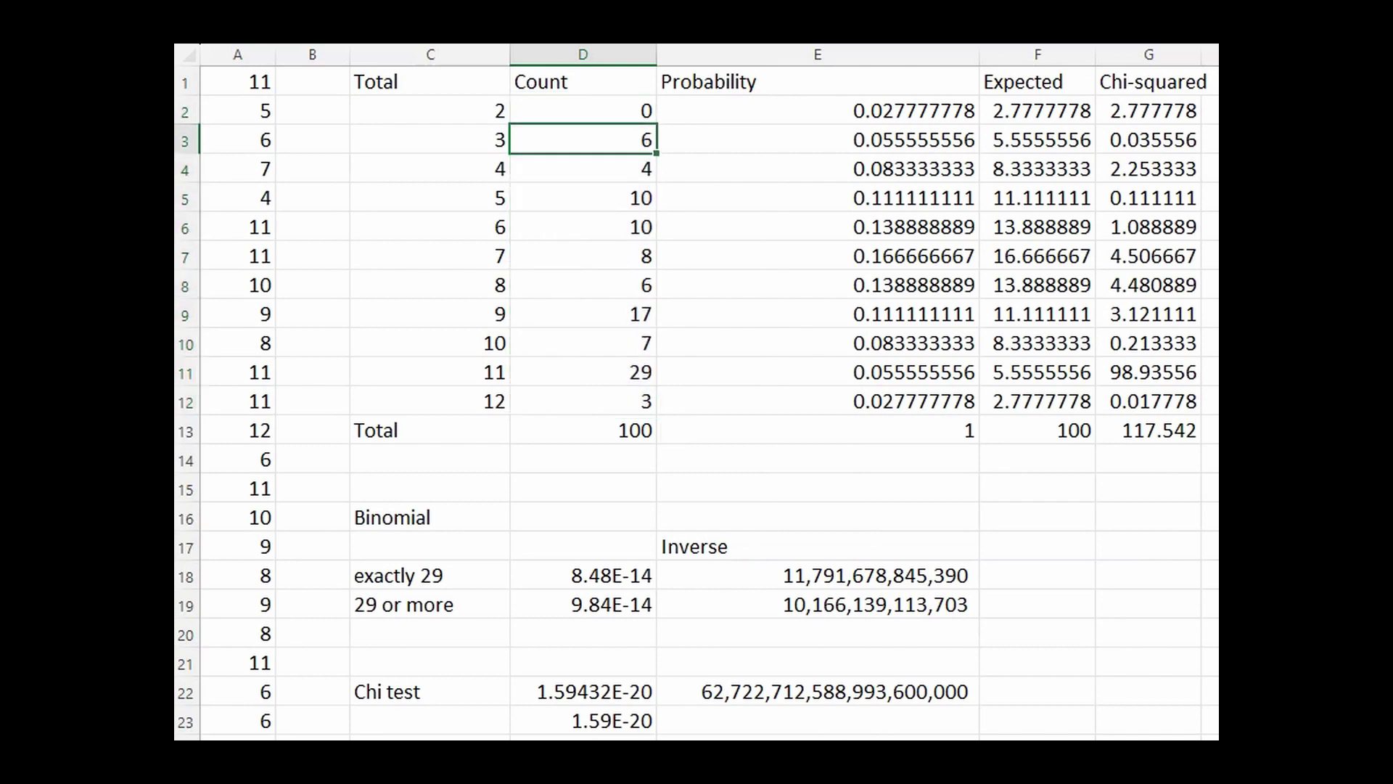
{"action": "left_click", "coordinate": [583, 169]}
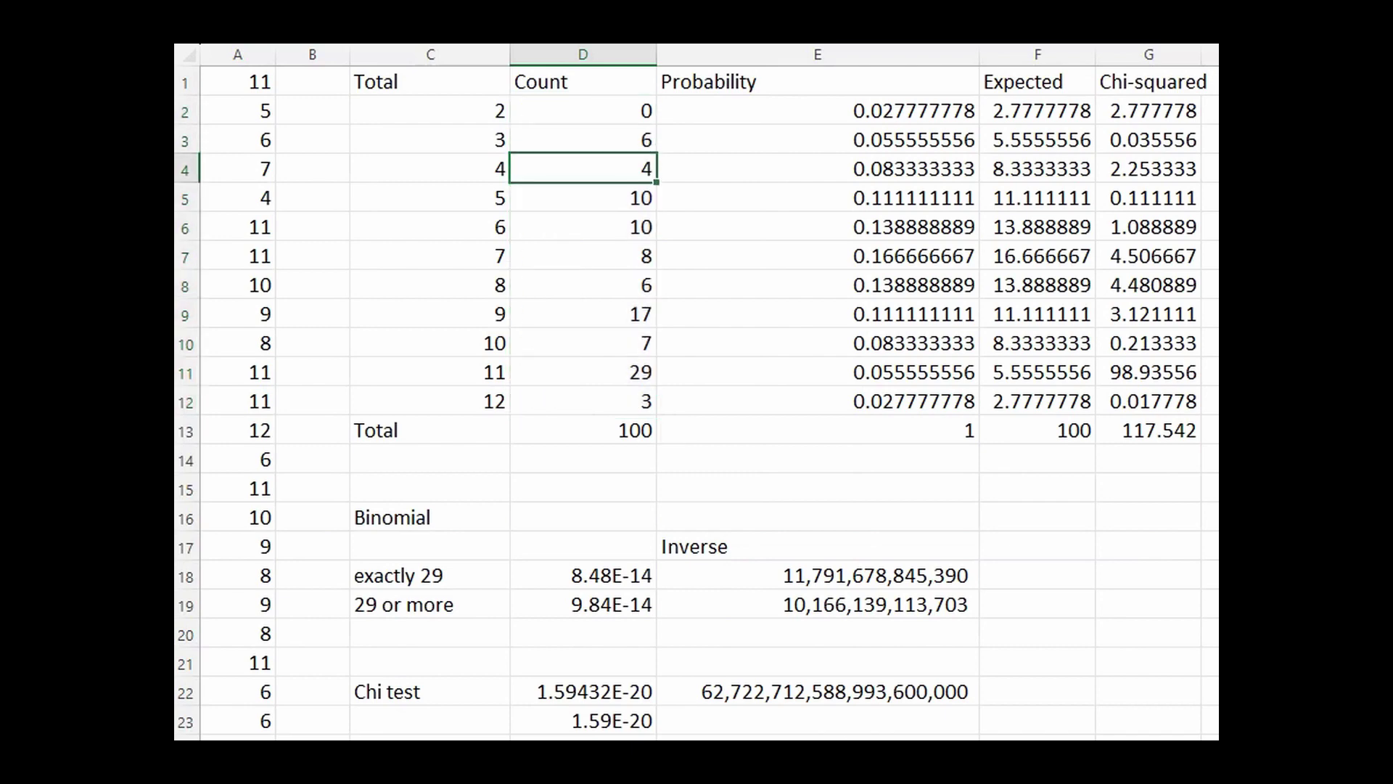
{"action": "left_click", "coordinate": [583, 372]}
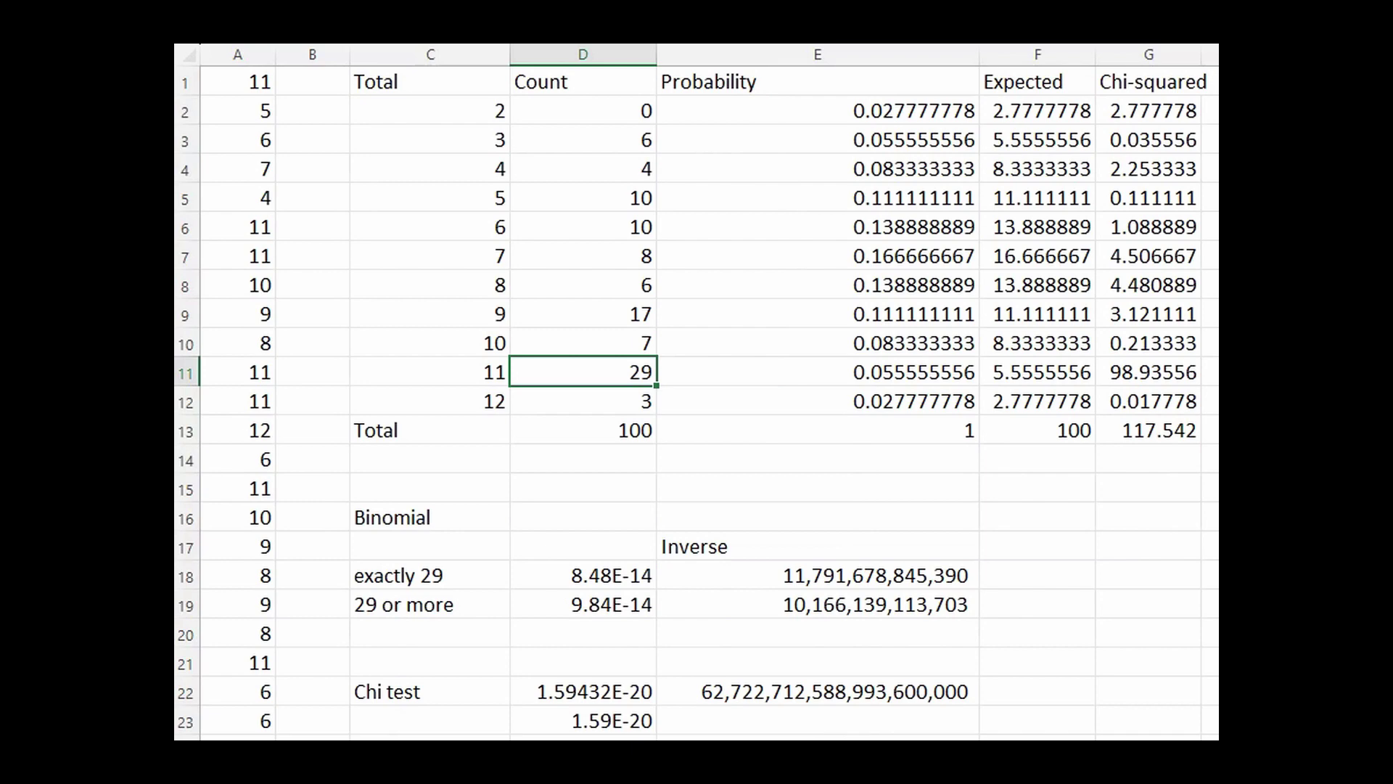
{"action": "left_click", "coordinate": [817, 372]}
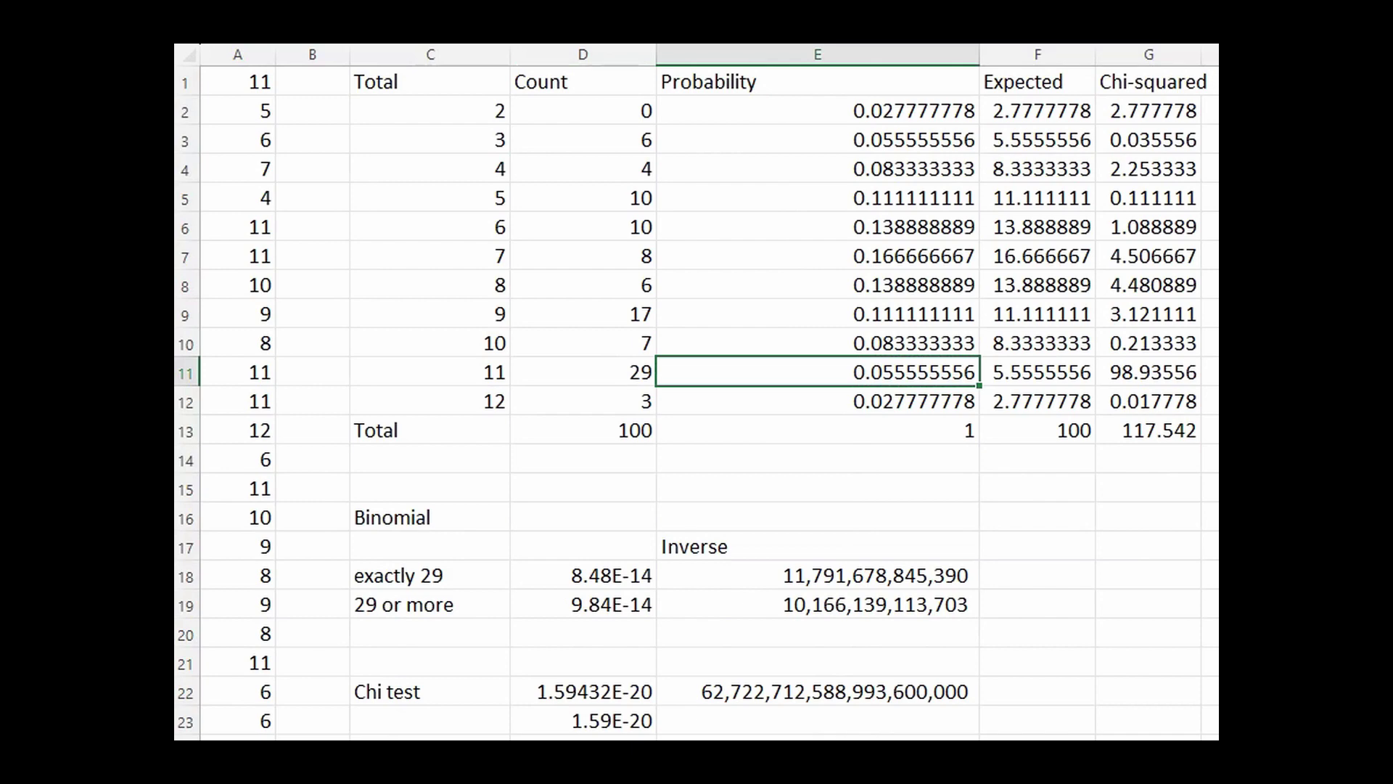
{"action": "key", "text": "Right"}
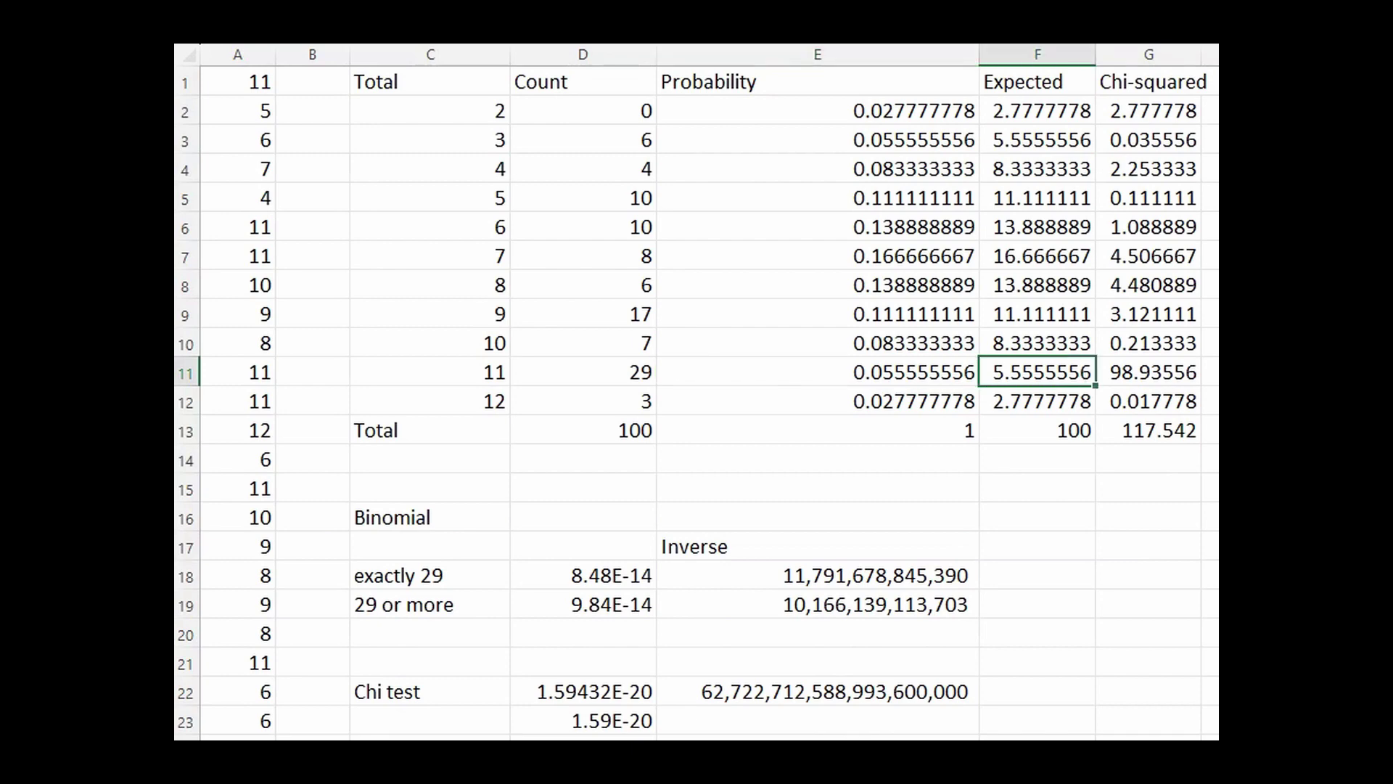
{"action": "left_click", "coordinate": [583, 371]}
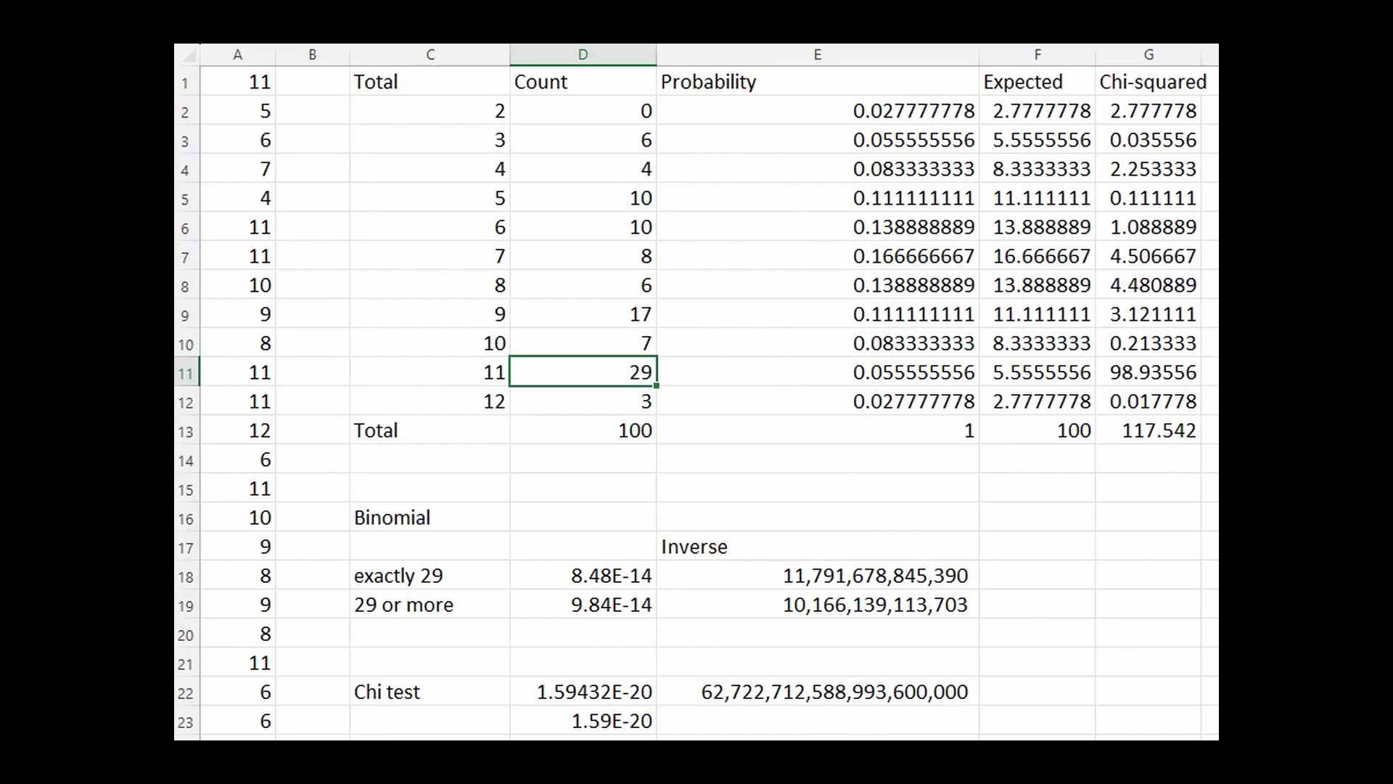
Step: Examine the binomial probabilities and their inverses for the "exactly 29" and "29 or more" cases
{"action": "left_click", "coordinate": [583, 575]}
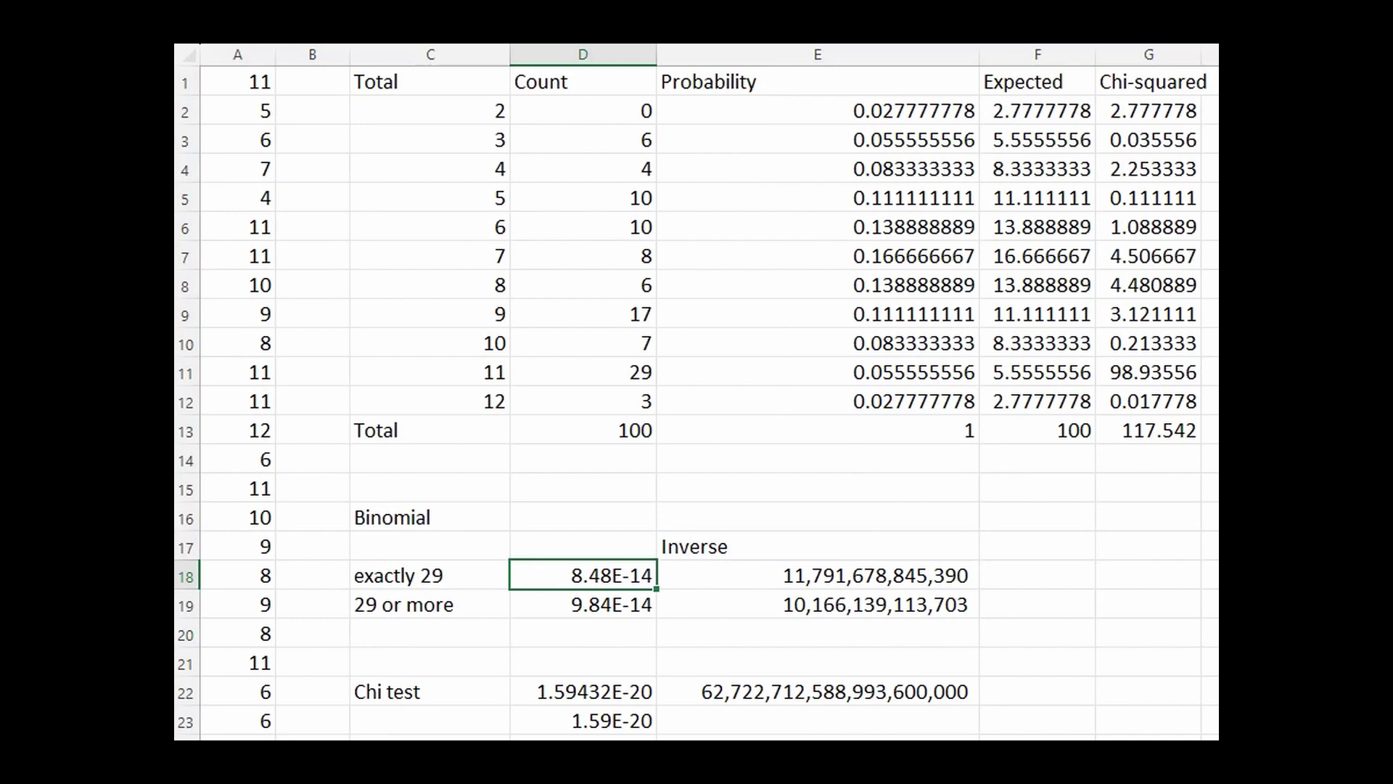
{"action": "left_click", "coordinate": [818, 576]}
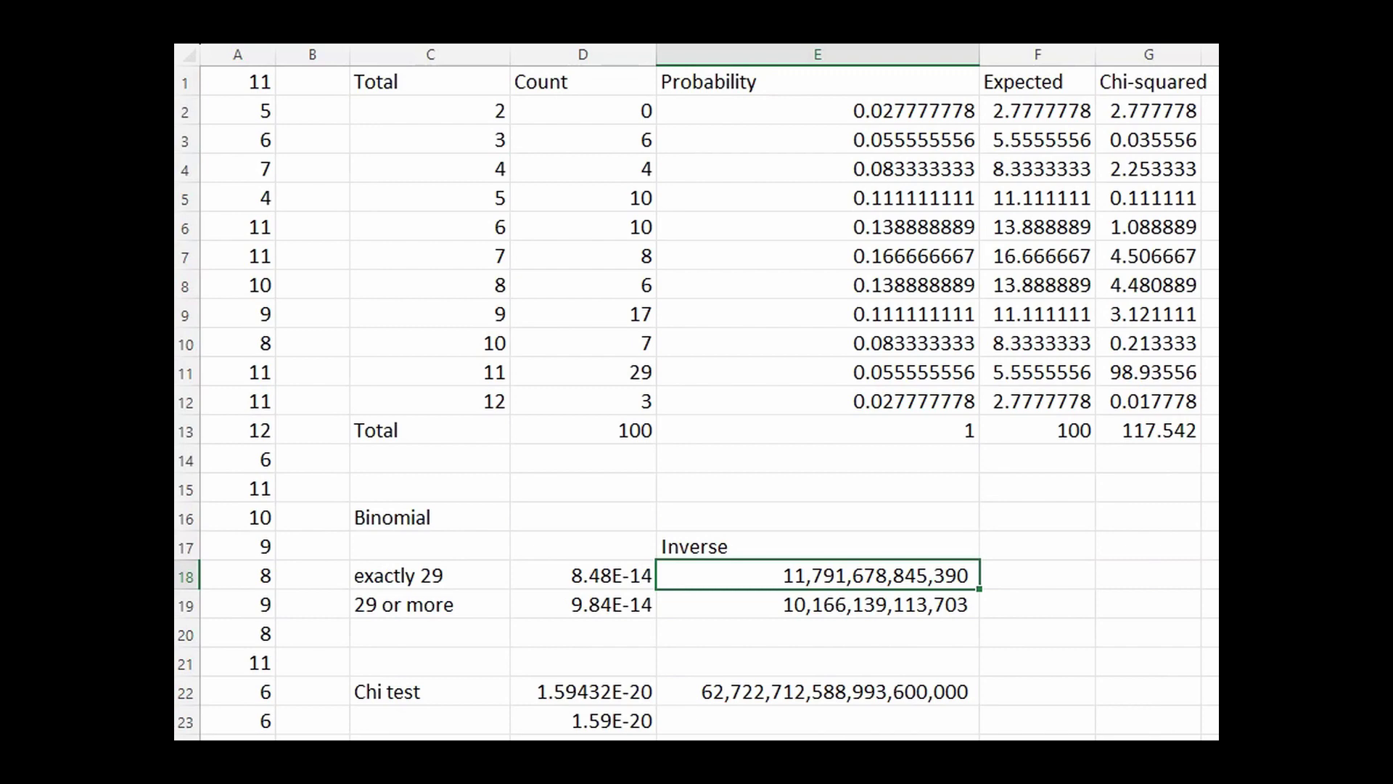
{"action": "left_click", "coordinate": [818, 516]}
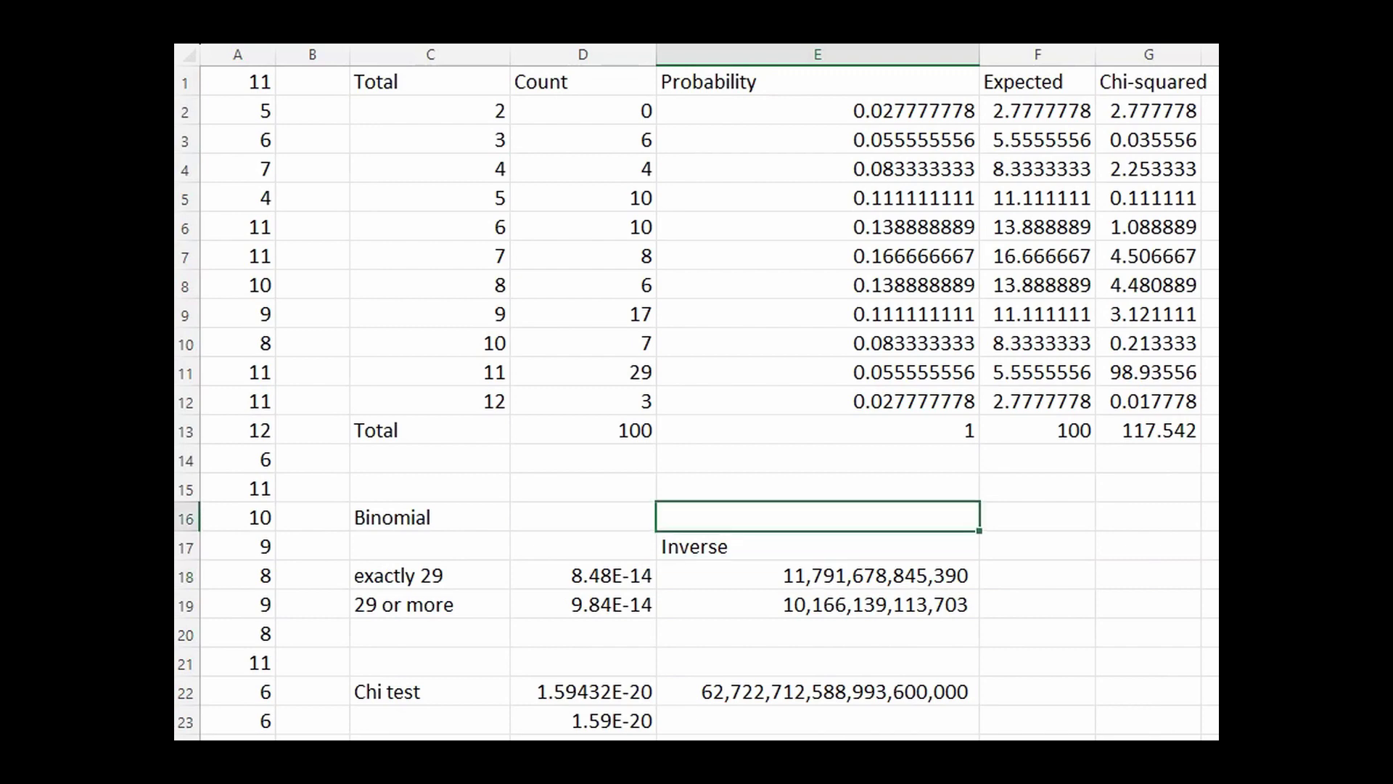
{"action": "left_click", "coordinate": [430, 604]}
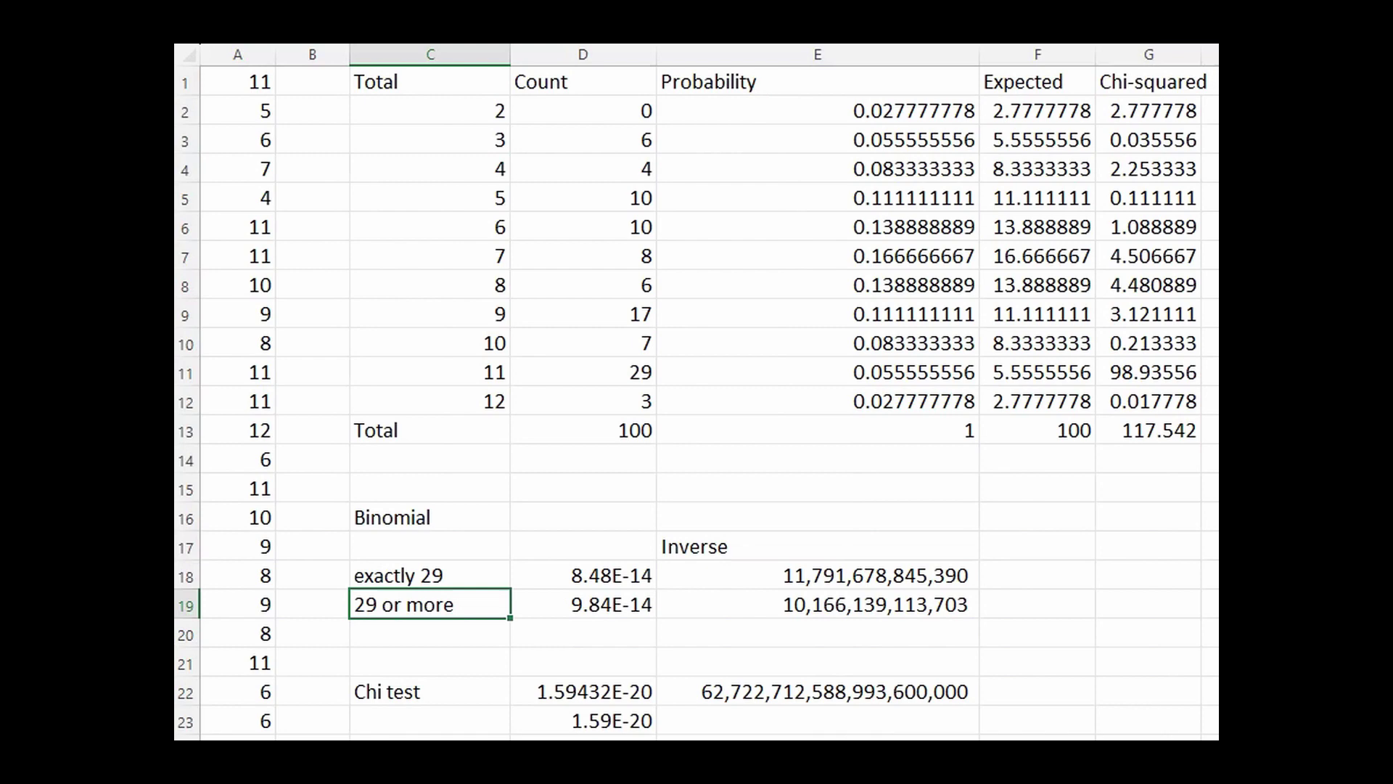
{"action": "key", "text": "Right"}
{"action": "key", "text": "Right"}
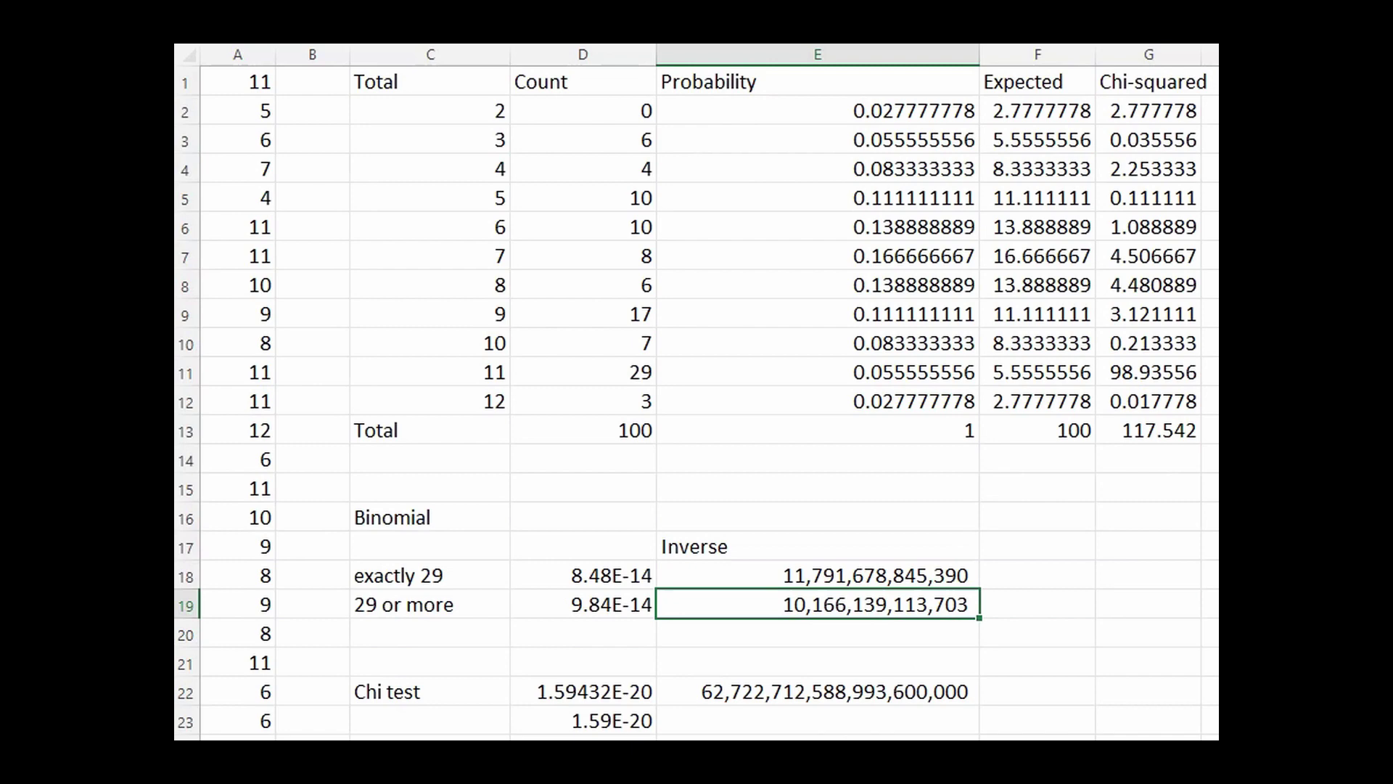
Step: Examine the chi-squared values in G2:G12 with their total in G13, and the Chi test probability with its inverse
{"action": "left_click", "coordinate": [817, 690]}
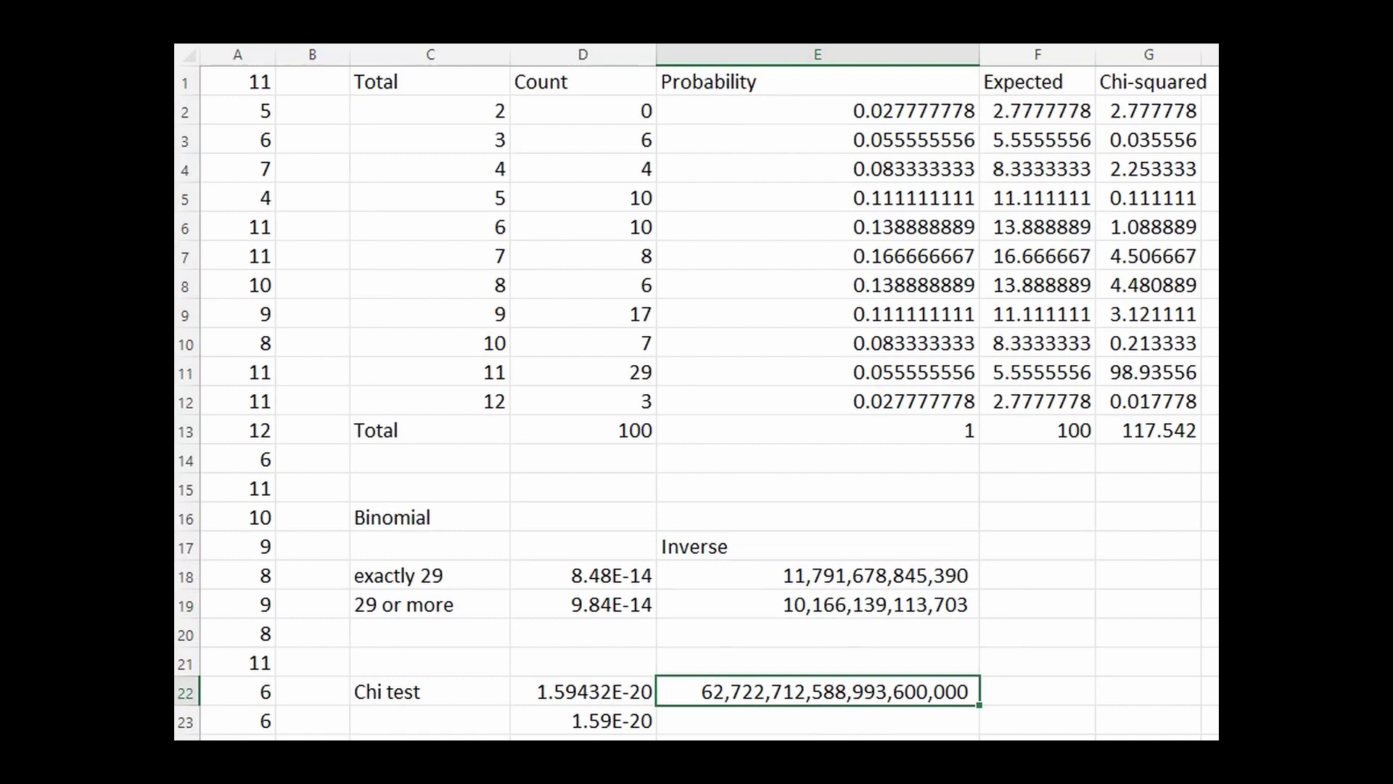
{"action": "left_click_drag", "start_coordinate": [1149, 111], "coordinate": [1149, 284]}
{"action": "key", "text": "shift+Up"}
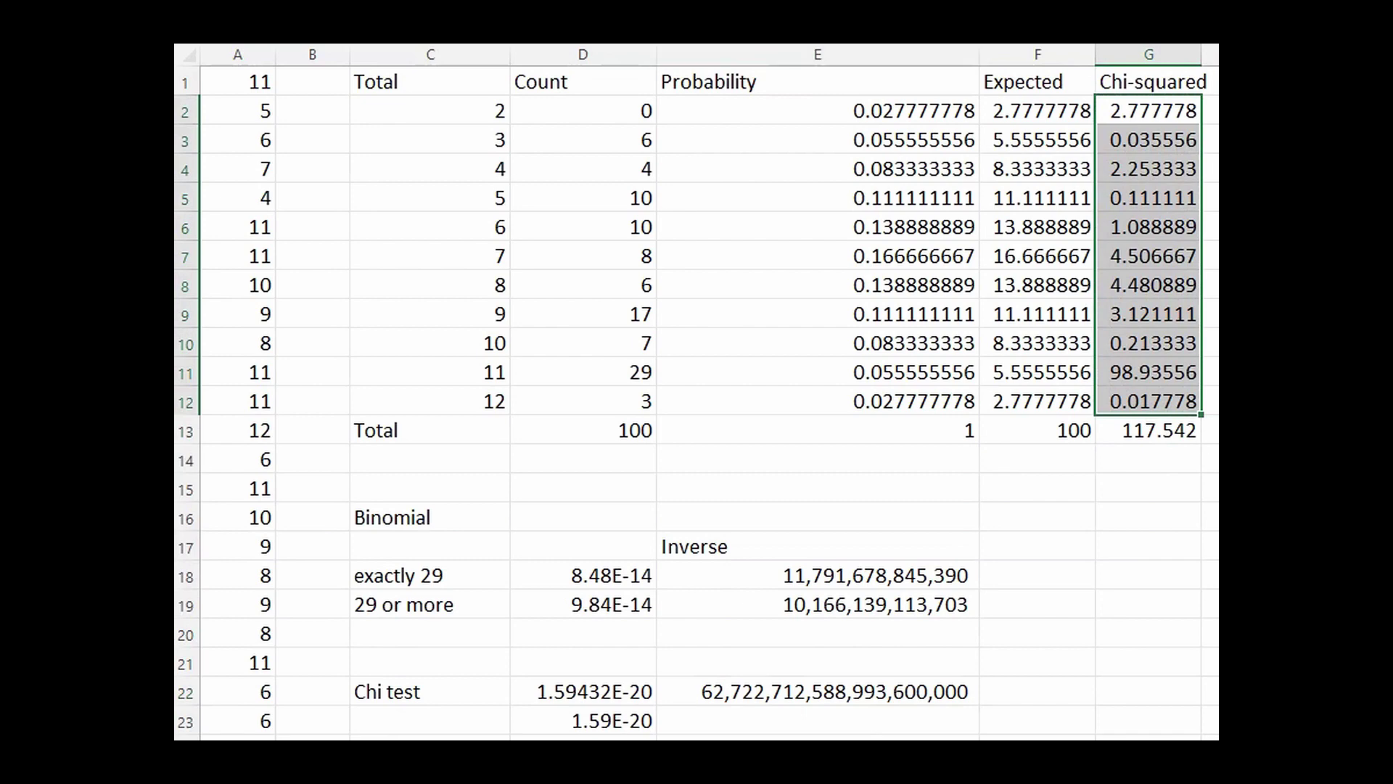
{"action": "key", "text": "shift+Up"}
{"action": "key", "text": "shift+Up"}
{"action": "key", "text": "shift+Up"}
{"action": "key", "text": "shift+Up"}
{"action": "key", "text": "shift+Up"}
{"action": "key", "text": "shift+Up"}
{"action": "key", "text": "shift+Up"}
{"action": "key", "text": "shift+Up"}
{"action": "key", "text": "shift+Up"}
{"action": "key", "text": "shift+Up"}
{"action": "key", "text": "shift+Down"}
{"action": "key", "text": "shift+Down"}
{"action": "key", "text": "shift+Down"}
{"action": "key", "text": "shift+Down"}
{"action": "key", "text": "shift+Down"}
{"action": "key", "text": "shift+Down"}
{"action": "key", "text": "shift+Down"}
{"action": "key", "text": "shift+Down"}
{"action": "key", "text": "shift+Down"}
{"action": "key", "text": "shift+Down"}
{"action": "left_click", "coordinate": [1149, 430]}
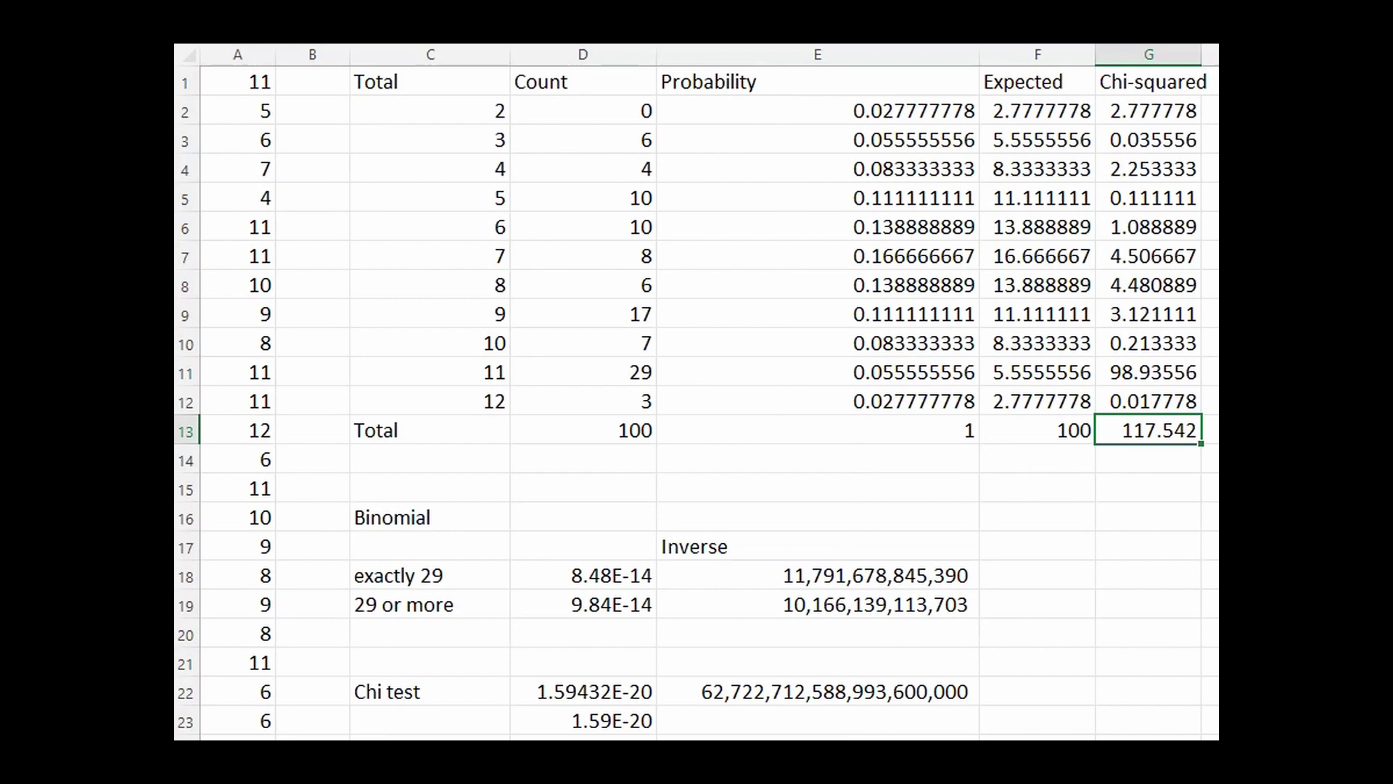
{"action": "left_click", "coordinate": [583, 721]}
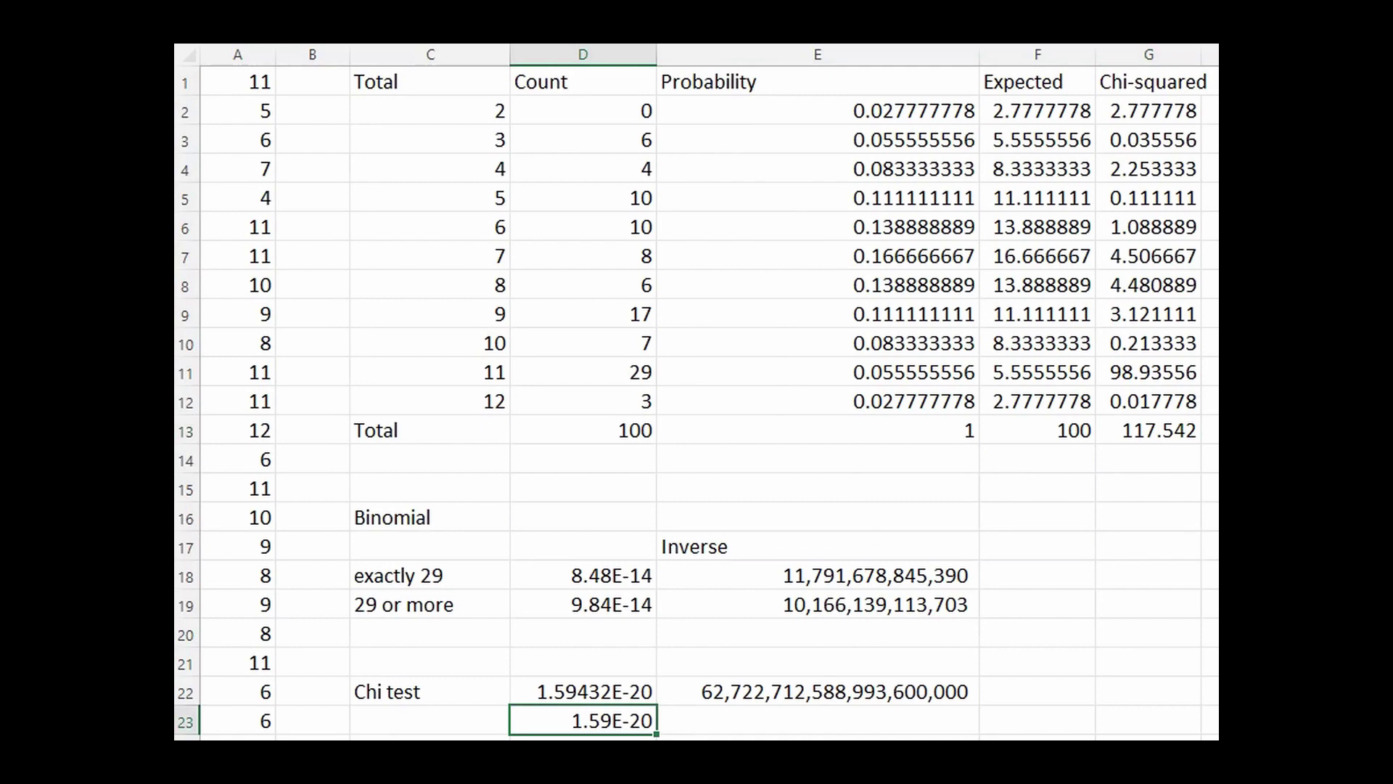
{"action": "left_click", "coordinate": [818, 690]}
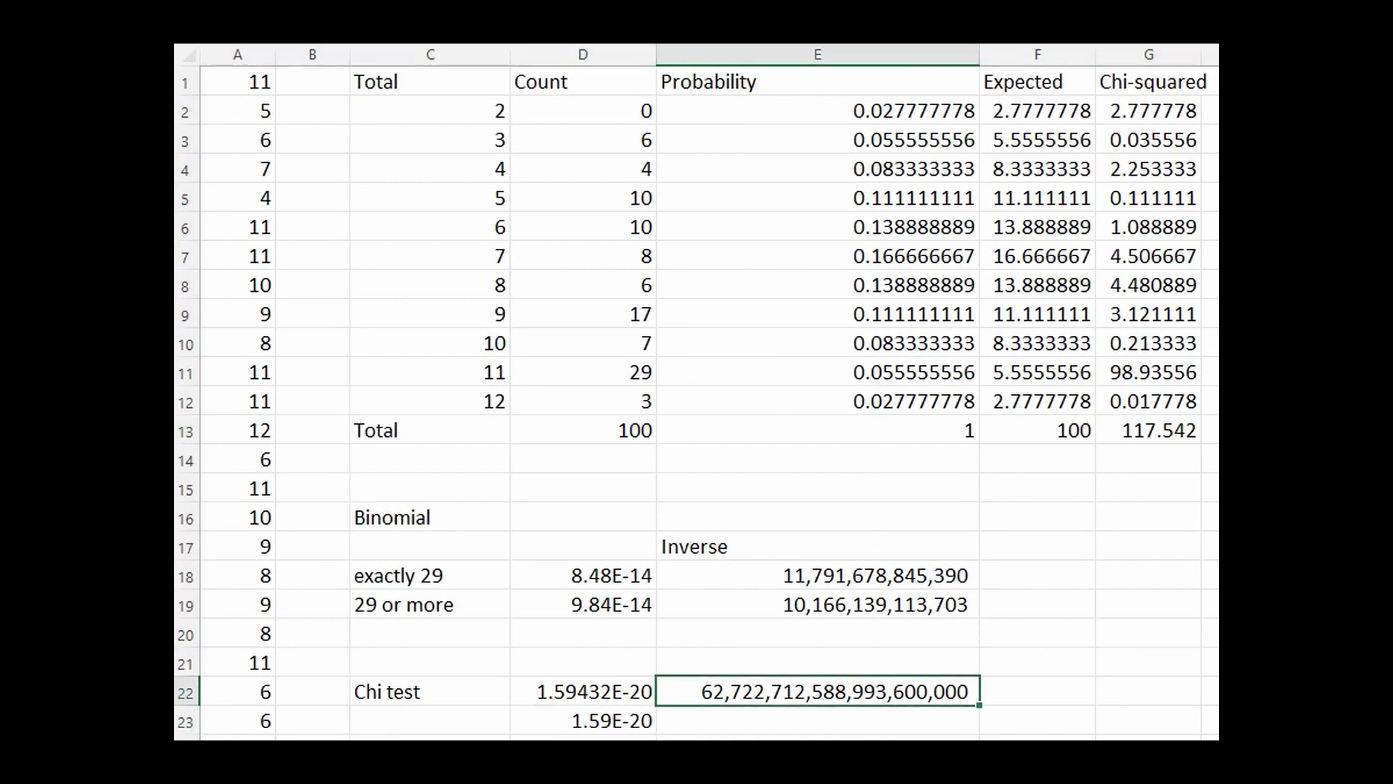